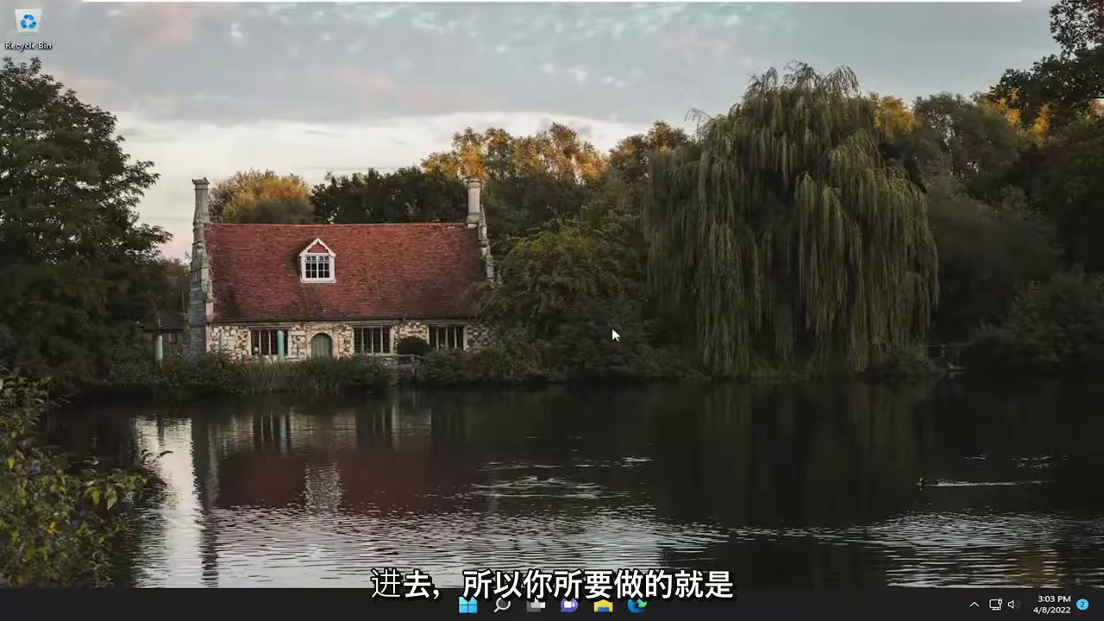
- Search for 'troubleshoot' and go to Troubleshoot settings' Other troubleshooters list
click(501, 607)
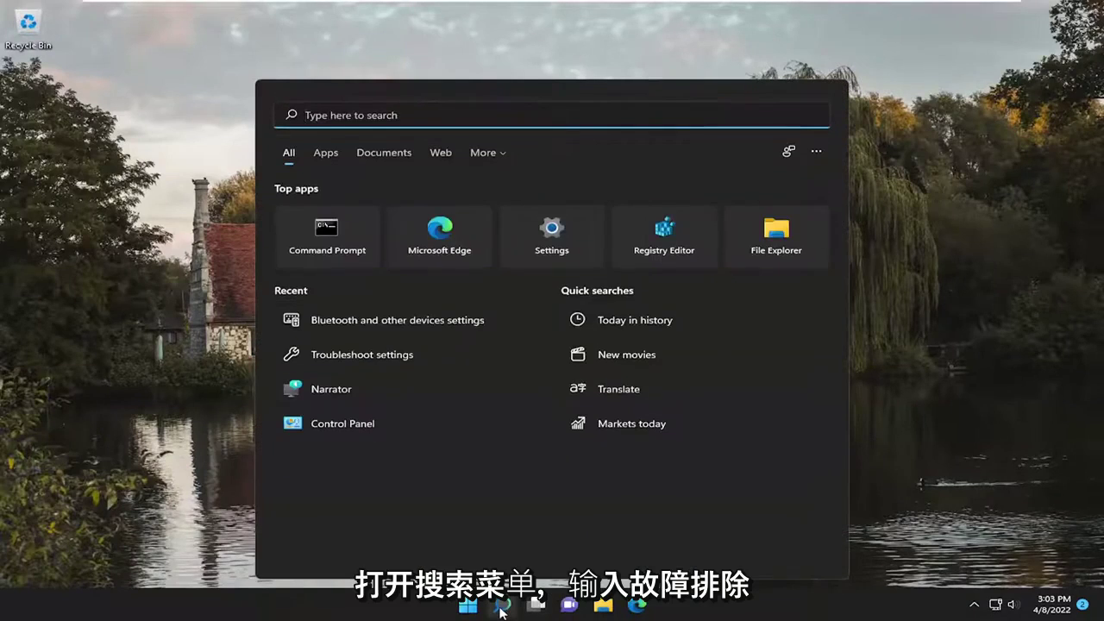
text(troubleshoot)
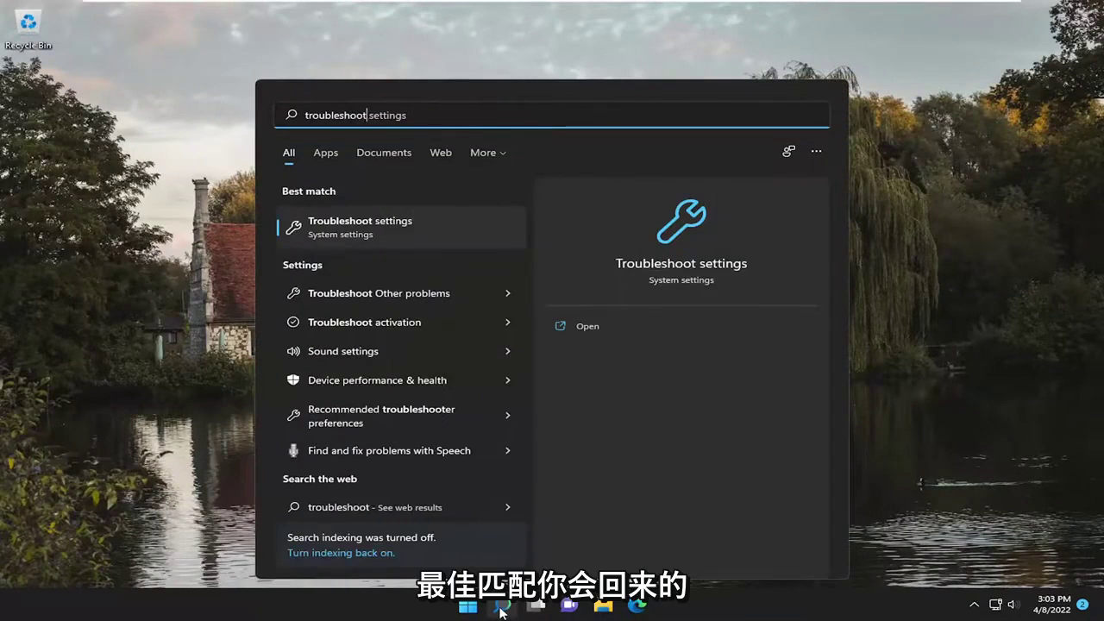
click(395, 225)
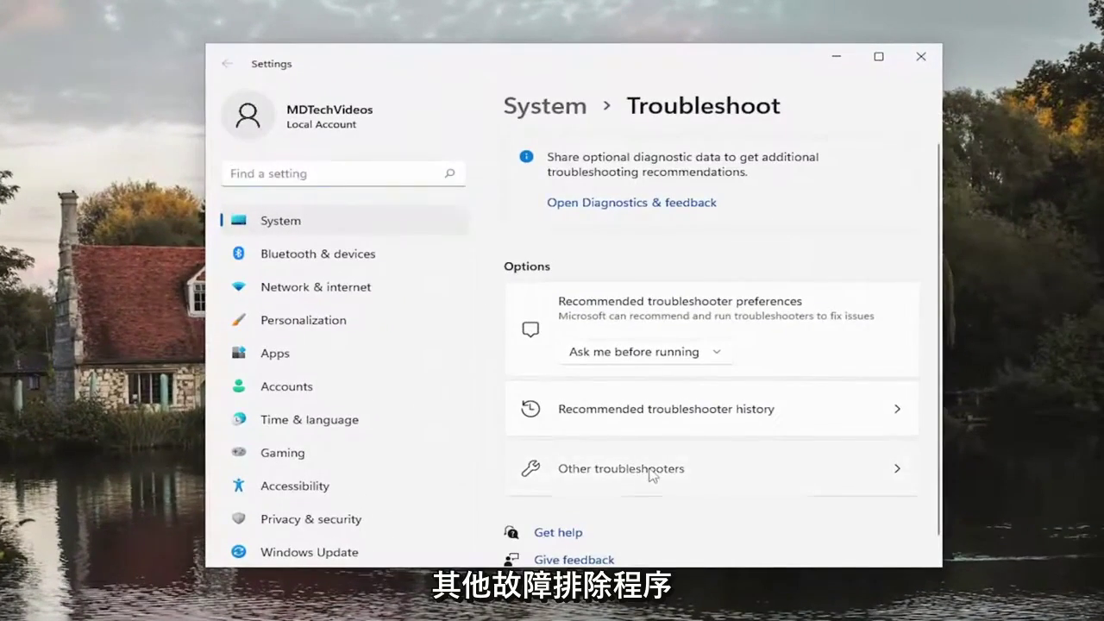
click(651, 473)
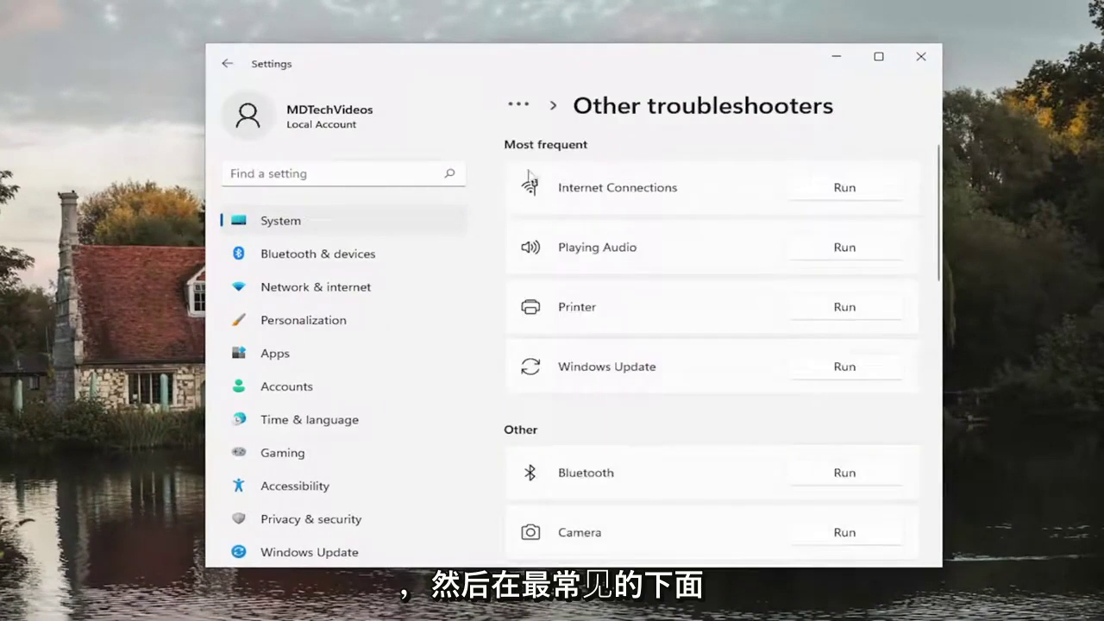
- Run the Windows Update troubleshooter and shift its window slightly right
click(833, 369)
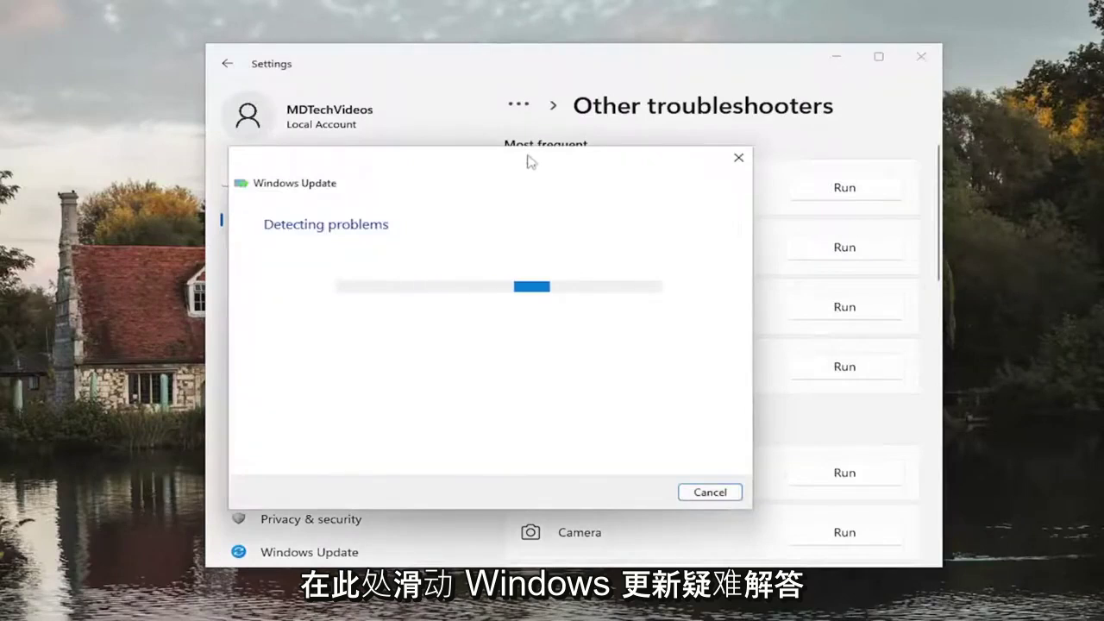
drag(528, 162, 590, 154)
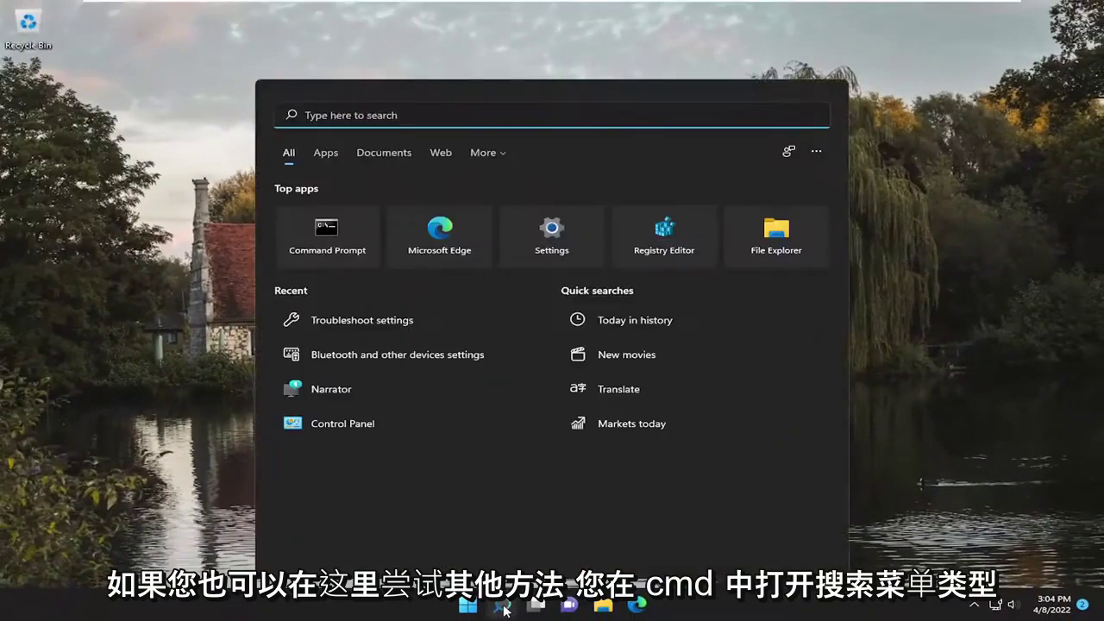
- Launch Command Prompt as administrator from a 'cmd' search, approving the UAC prompt
text(cmd)
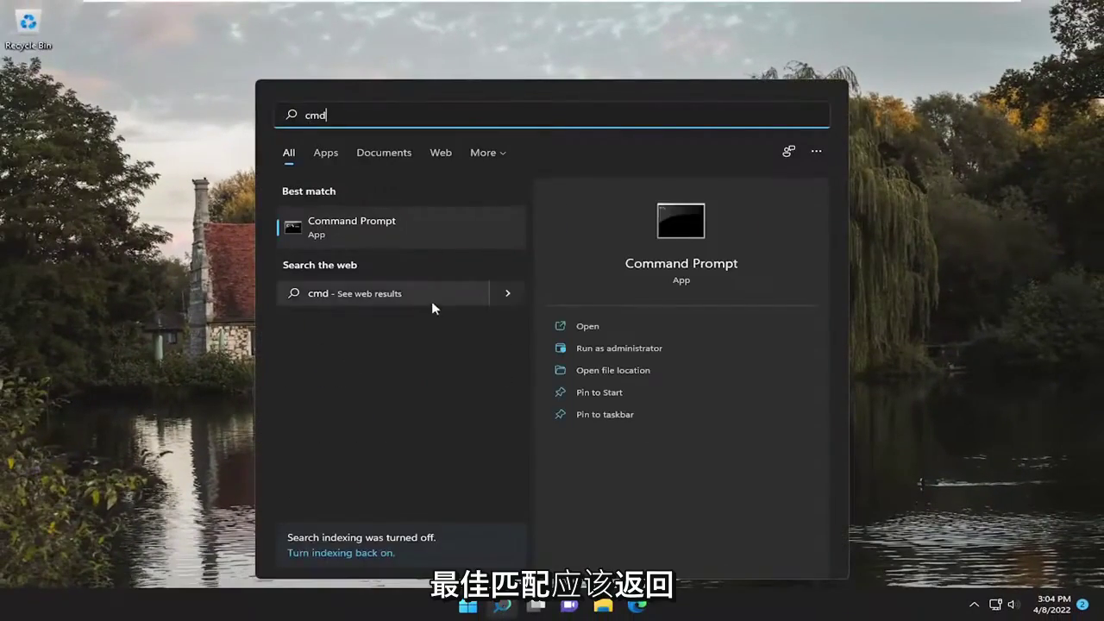
right_click(358, 223)
click(405, 239)
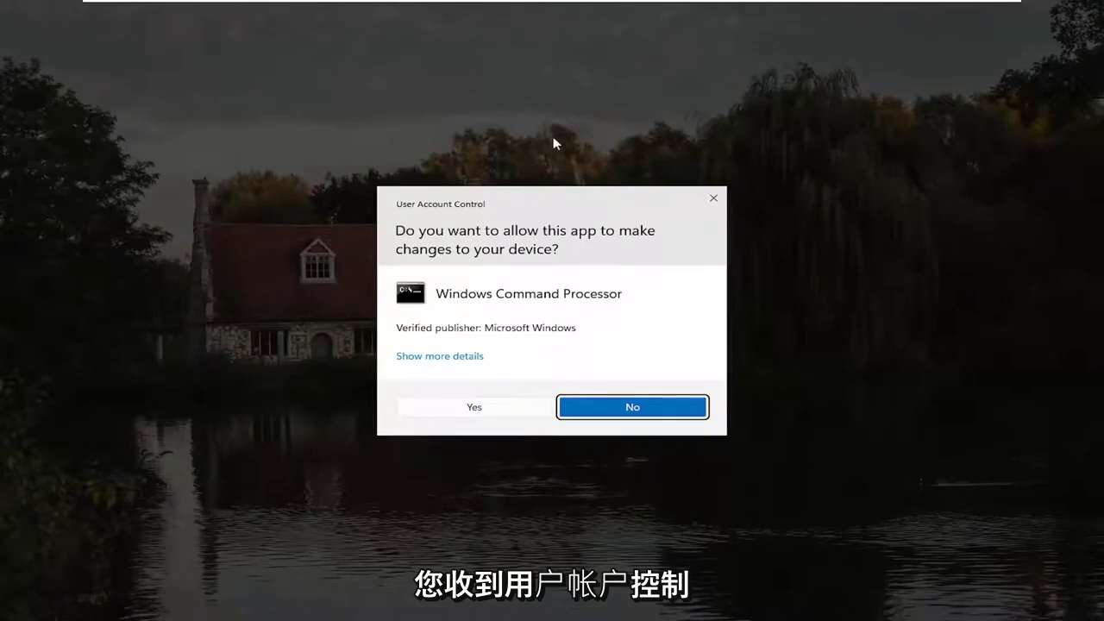
click(518, 406)
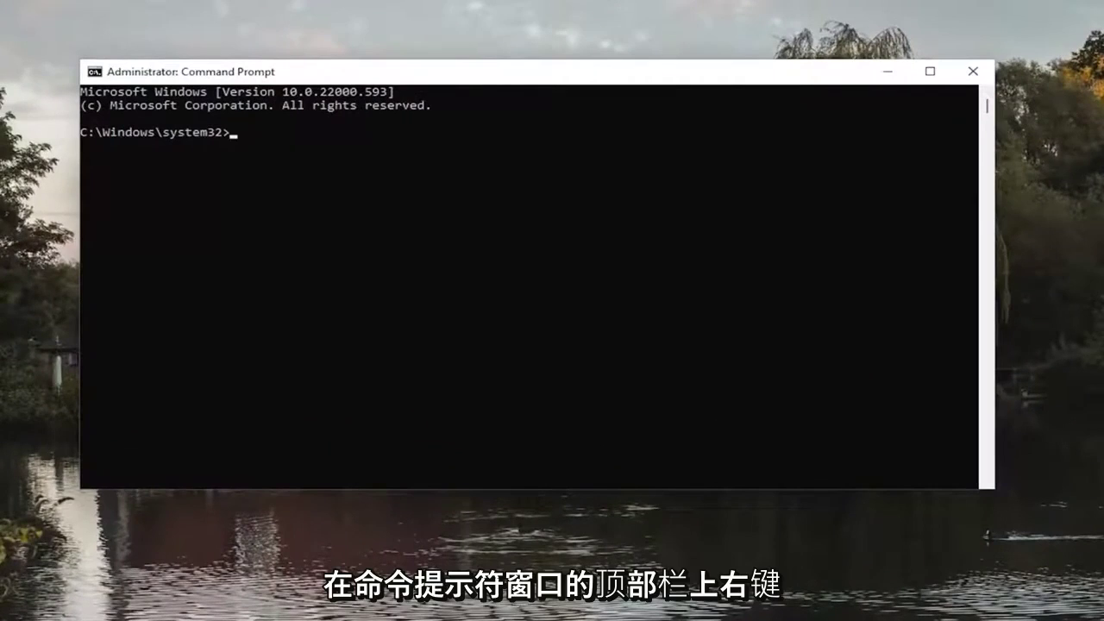
- Paste sfc /scannow via the title-bar Edit menu and run the scan
right_click(657, 64)
mouse_move(696, 203)
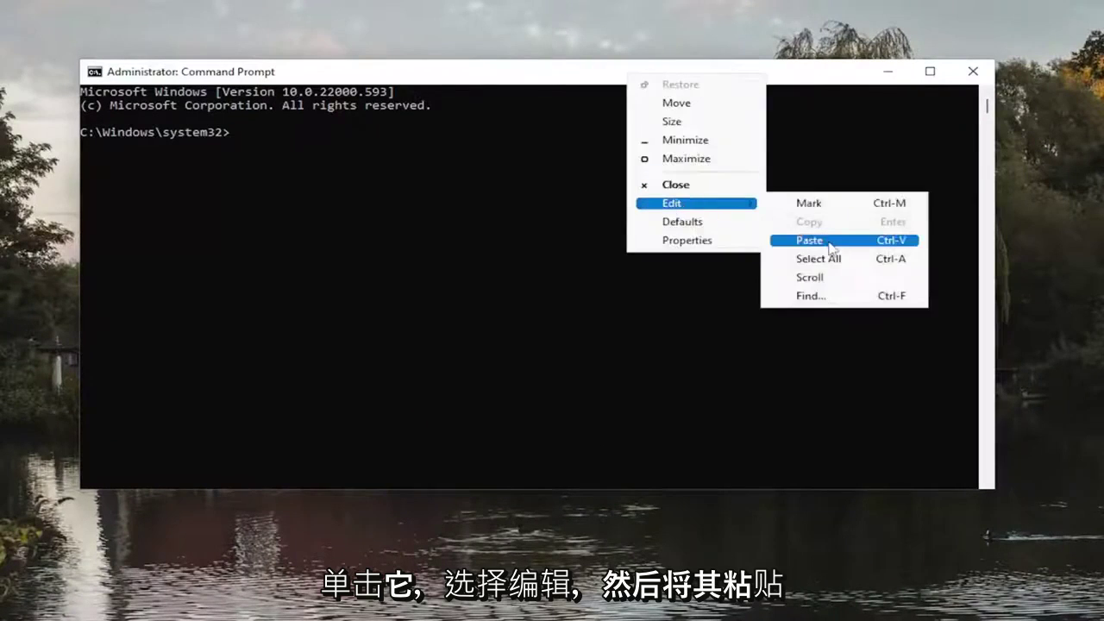
click(811, 240)
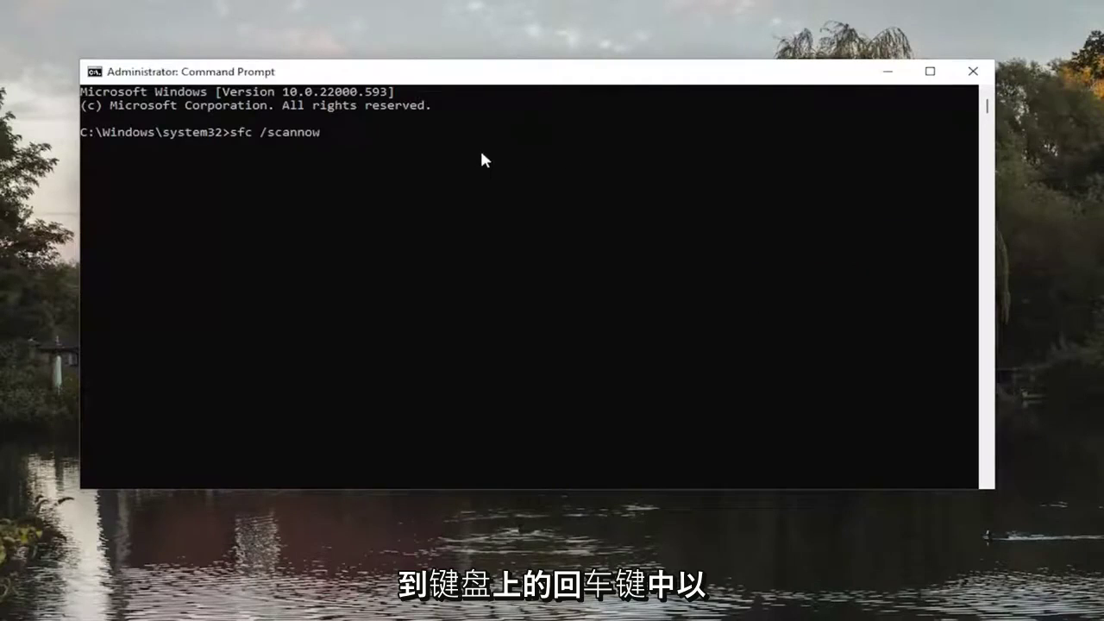
key(Return)
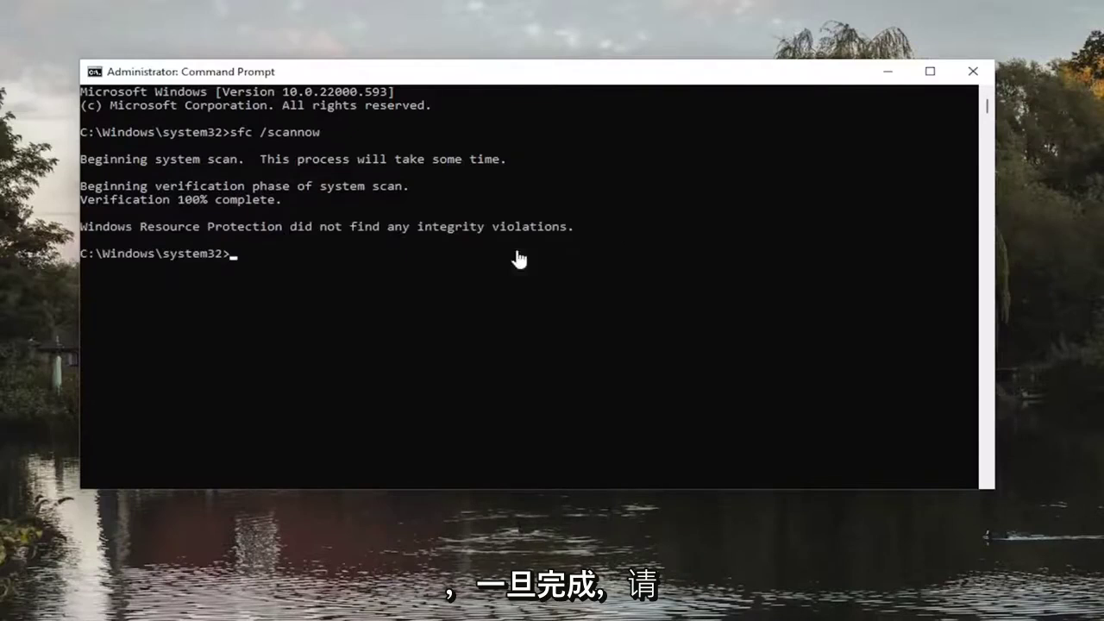
- Paste and run DISM /Online /Cleanup-Image /RestoreHealth via the title-bar Edit menu
right_click(548, 72)
mouse_move(616, 197)
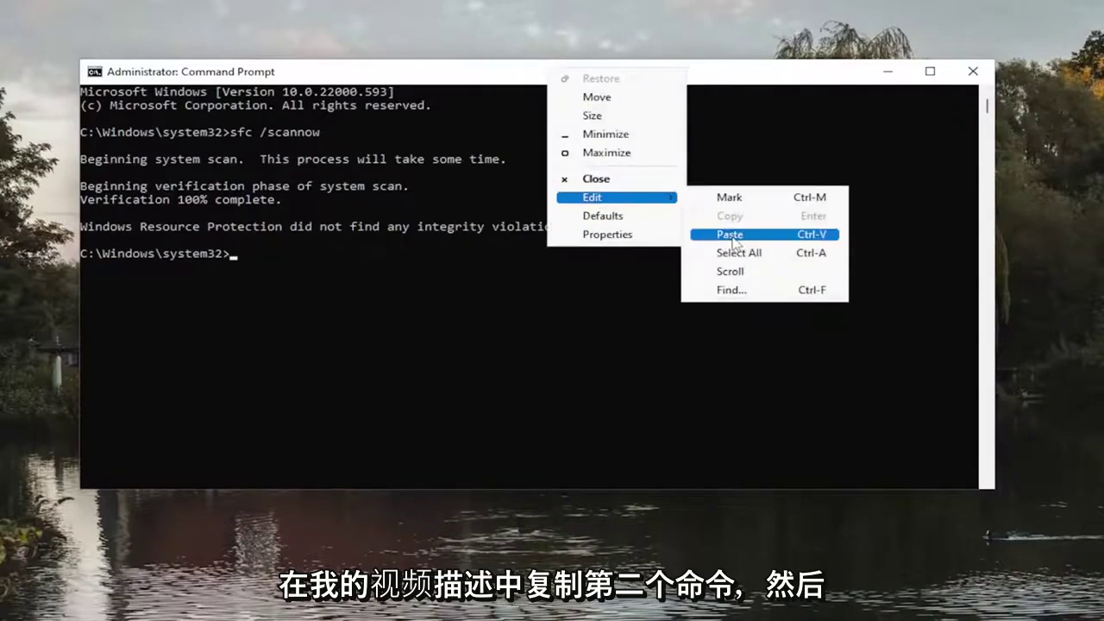
click(729, 235)
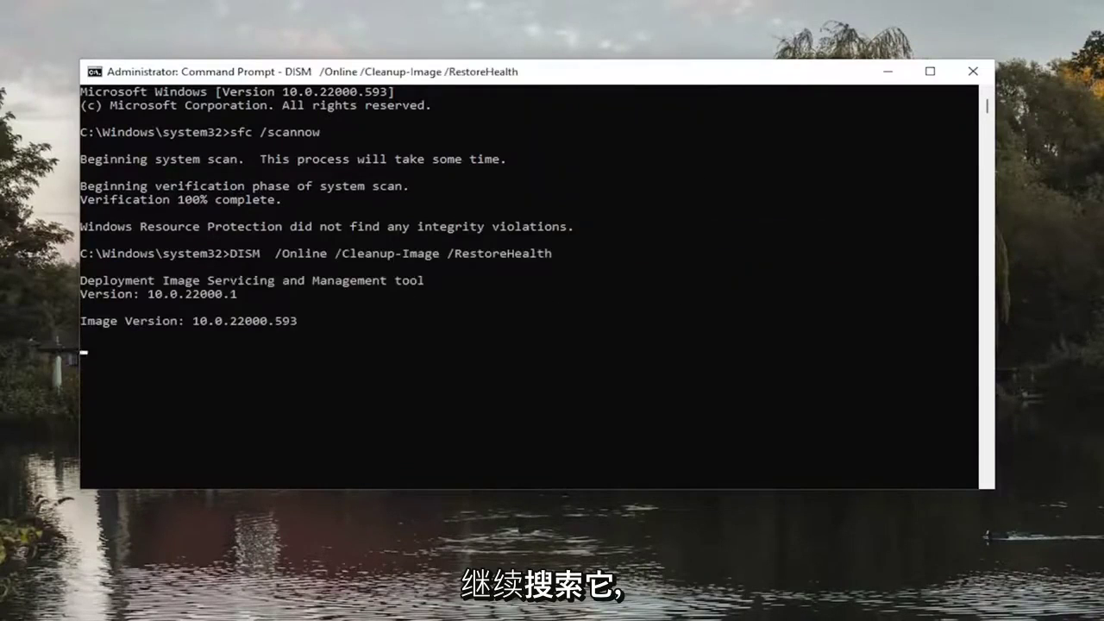